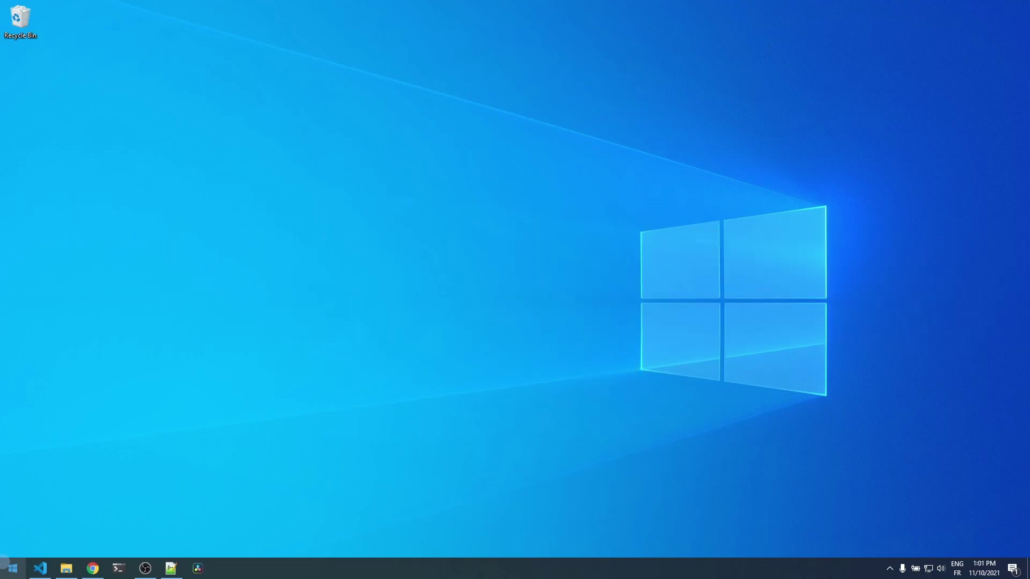
# View the Windows version information from Start search, then close it
pyautogui.click(13, 569)
pyautogui.write('winver')
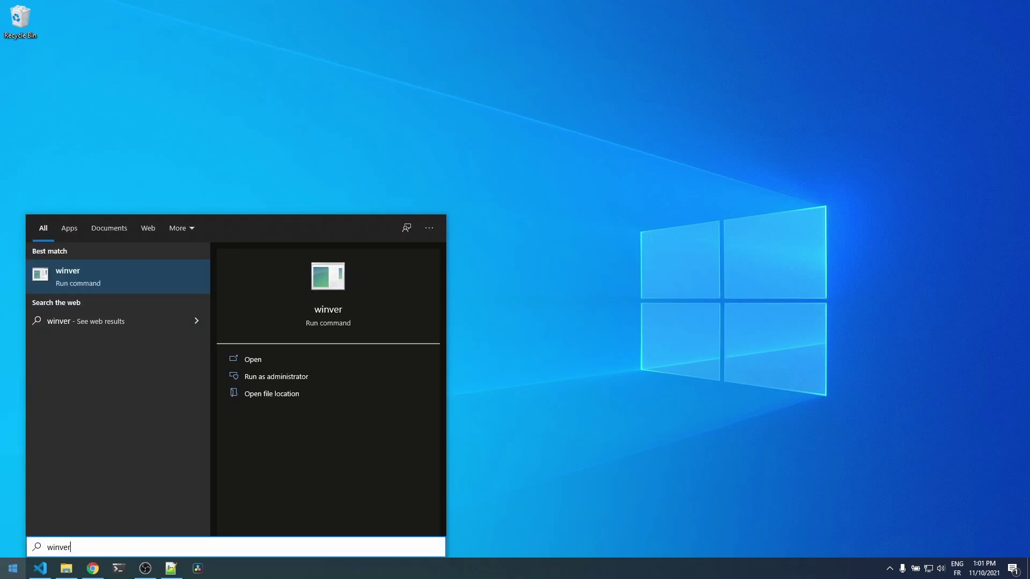
pyautogui.press('Return')
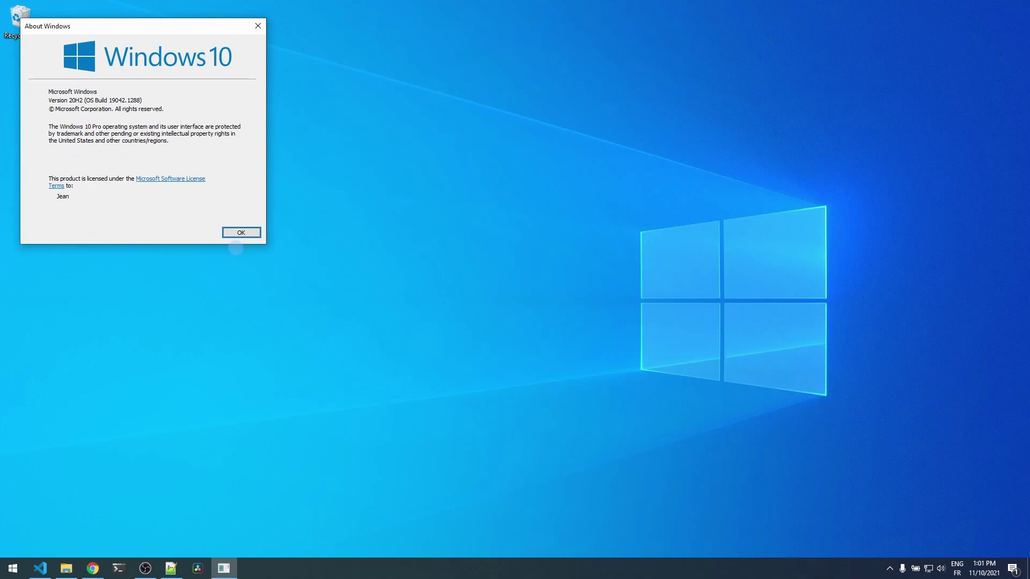
pyautogui.click(241, 232)
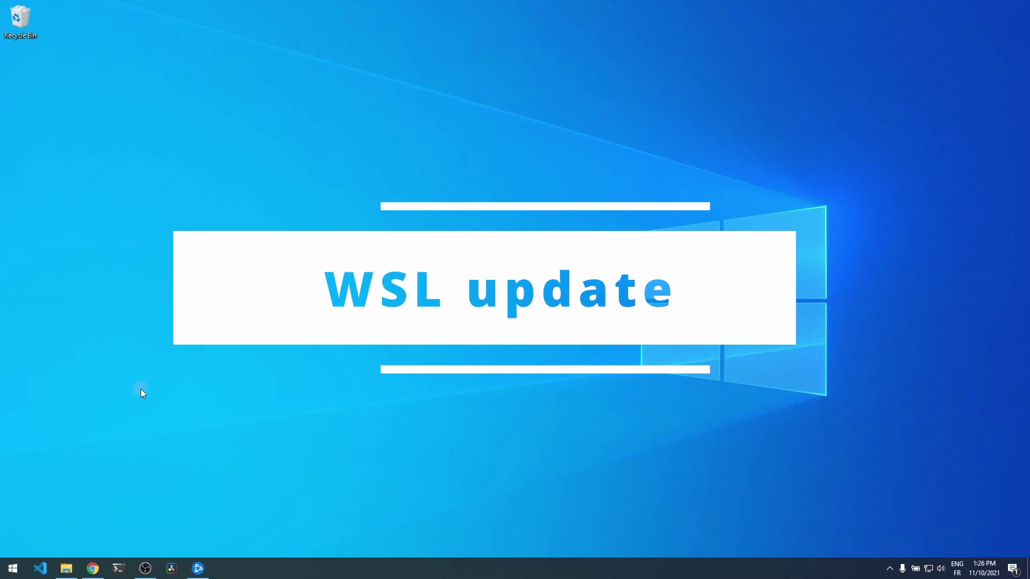
# Launch Windows PowerShell as administrator from the Start menu
pyautogui.click(13, 569)
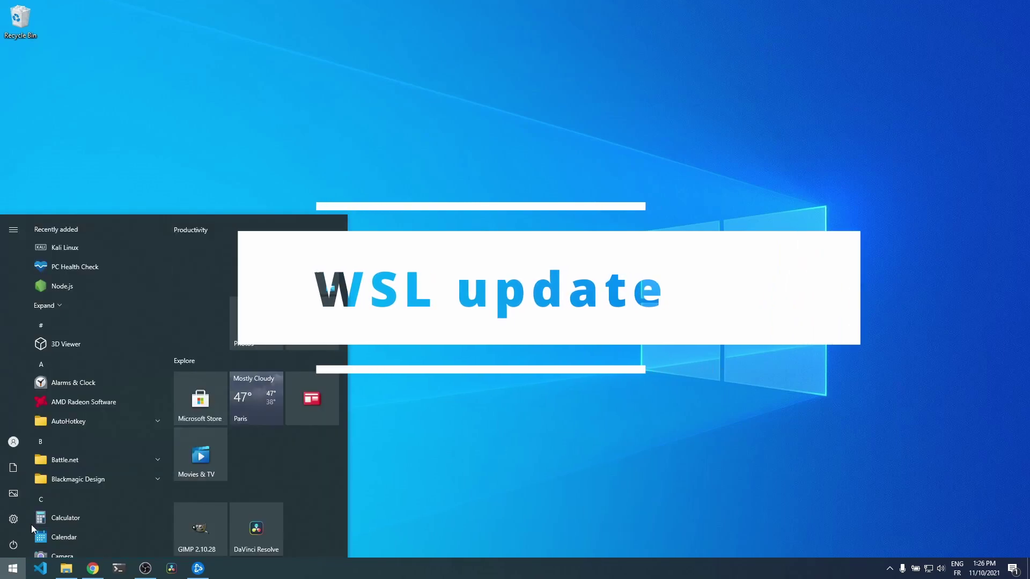
pyautogui.write('powershe')
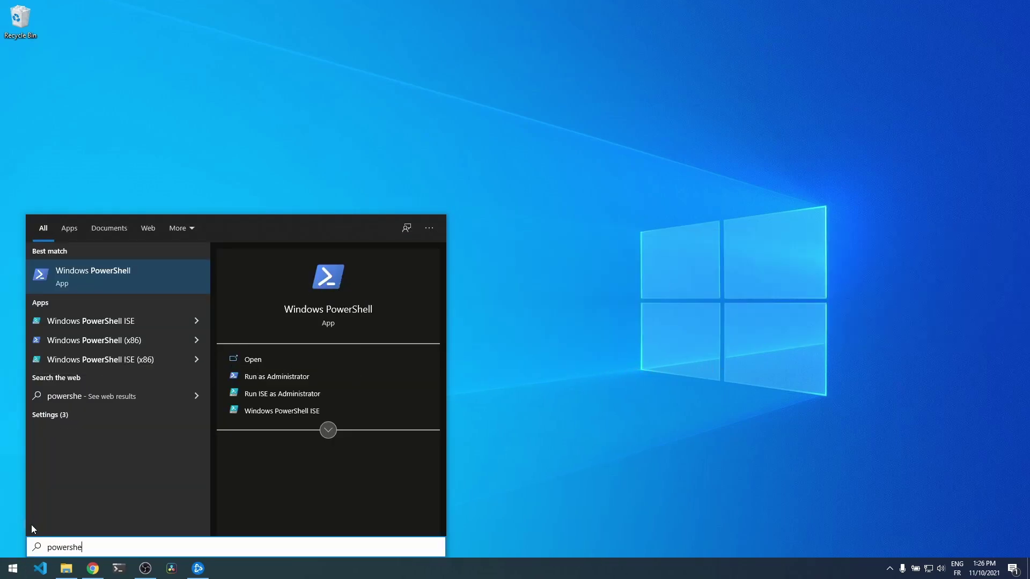
pyautogui.rightClick(112, 267)
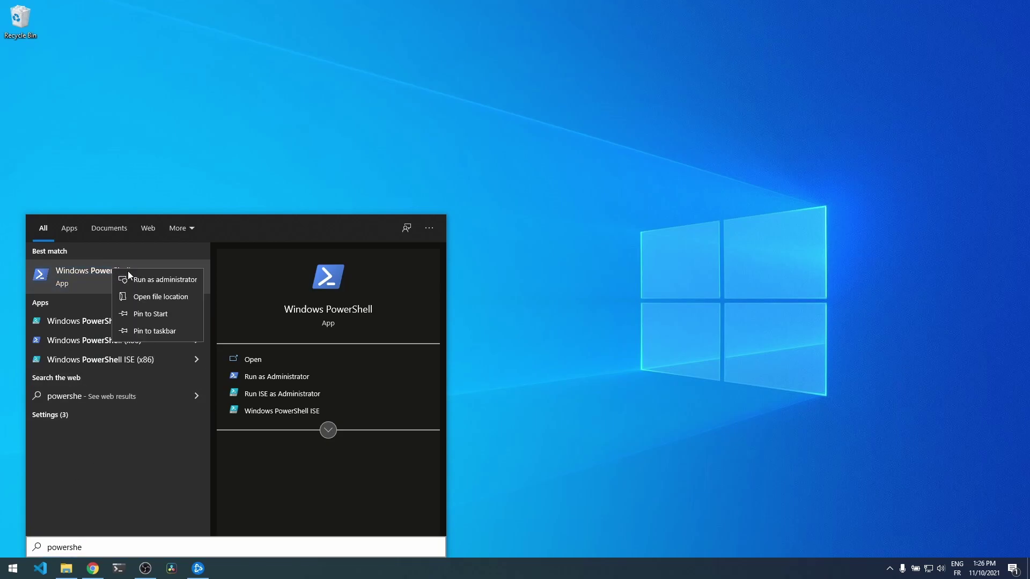
pyautogui.click(135, 277)
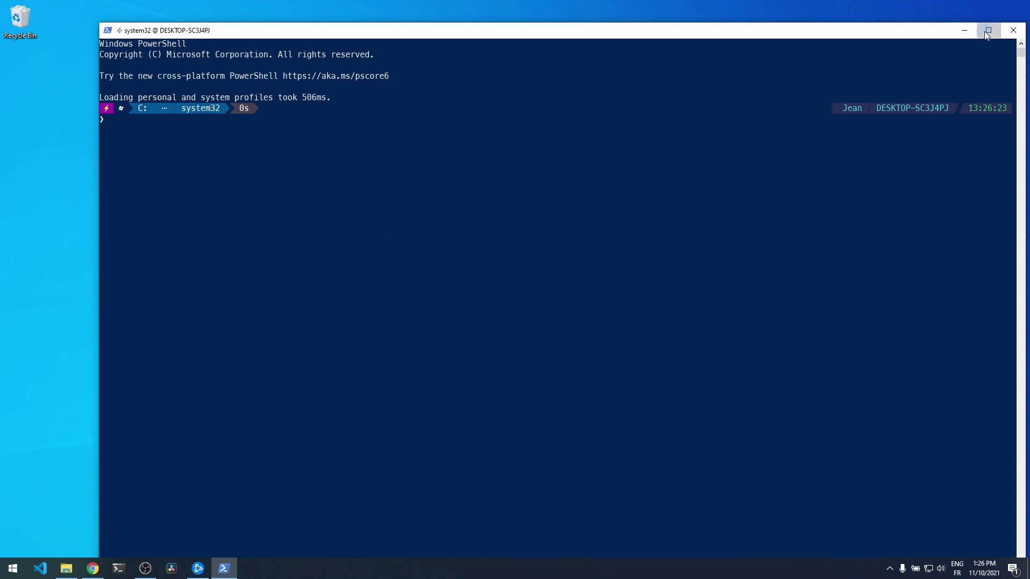
# Maximize PowerShell and run wsl --update, which reports automatic kernel updates are blocked
pyautogui.click(987, 32)
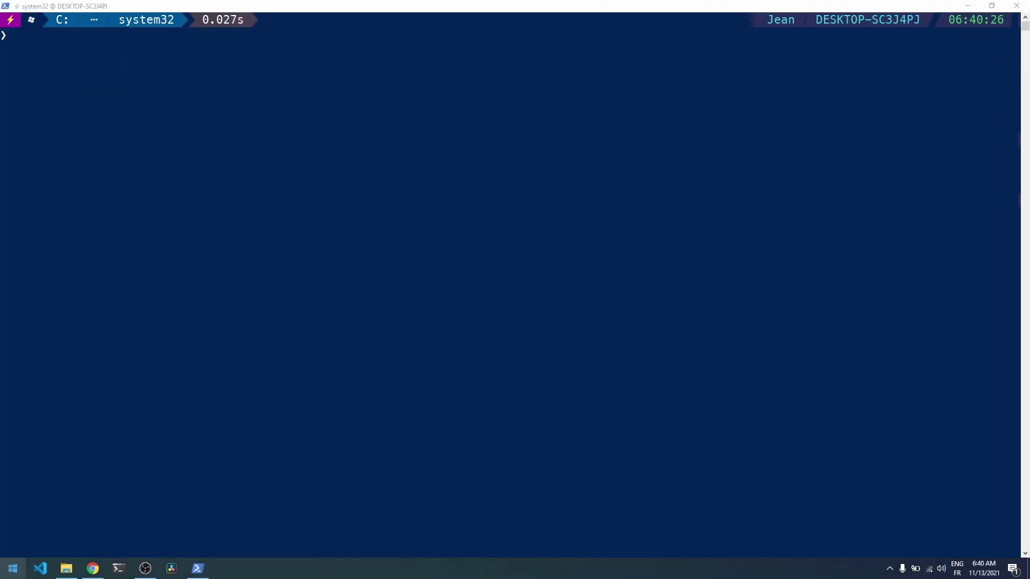
pyautogui.click(78, 444)
pyautogui.write('wsl')
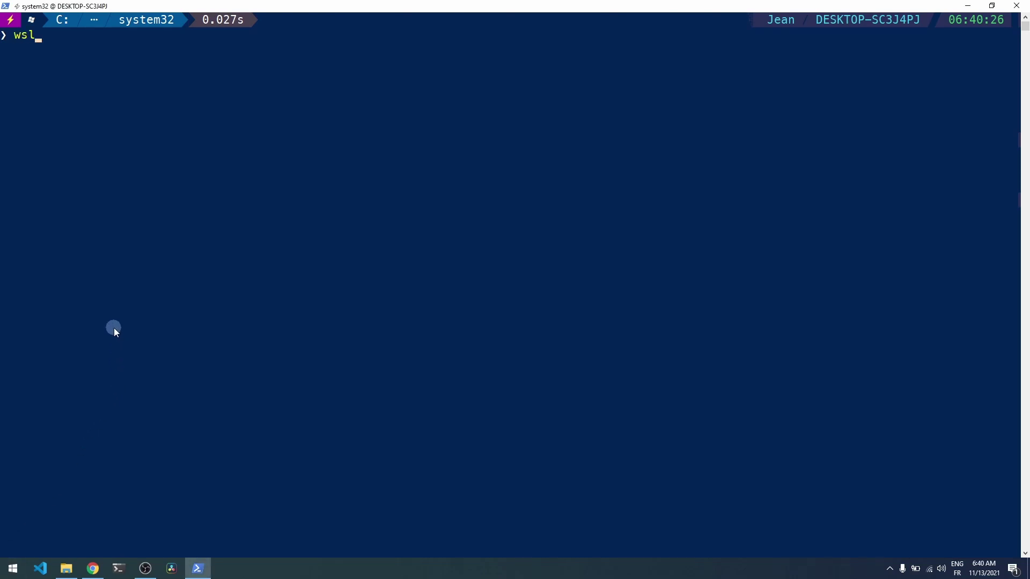
pyautogui.write(' --')
pyautogui.write('upda')
pyautogui.write('te')
pyautogui.press('Return')
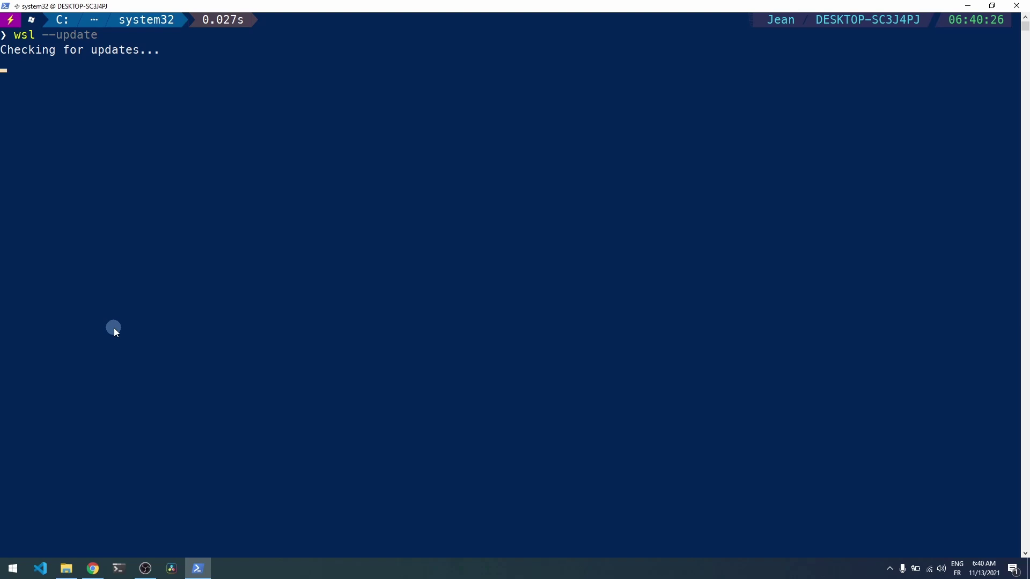
pyautogui.write('w')
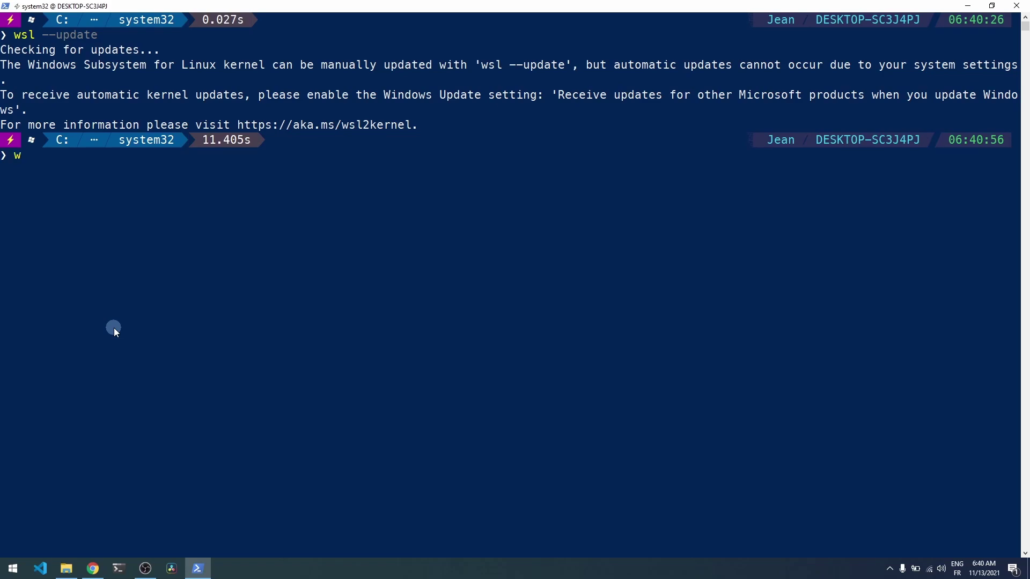
pyautogui.write('sl')
pyautogui.write(' --set')
pyautogui.write('-vers')
# Fix the typo and run wsl --set-default-version 2 so WSL 2 is the default
pyautogui.press('BackSpace')
pyautogui.press('BackSpace')
pyautogui.press('BackSpace')
pyautogui.press('BackSpace')
pyautogui.write('default-')
pyautogui.write('version 2')
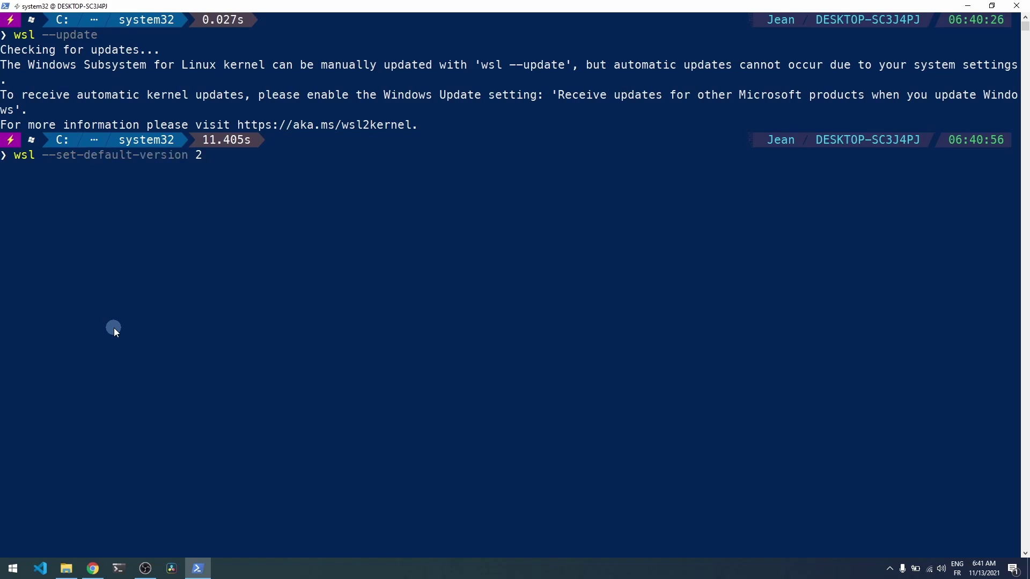
pyautogui.press('Return')
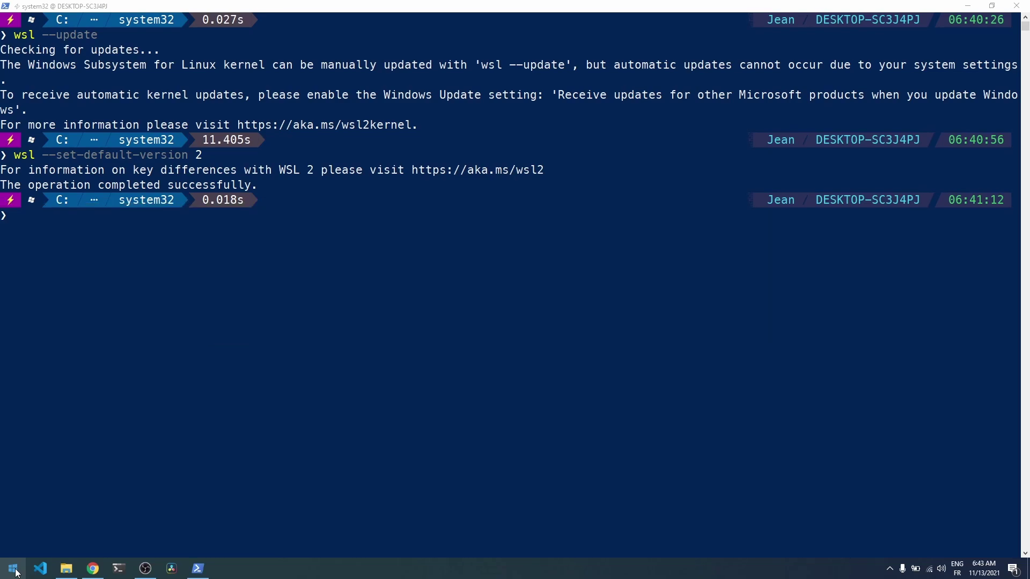
pyautogui.click(16, 573)
# Search Microsoft Store for 'kali' and install the Kali Linux app
pyautogui.click(17, 573)
pyautogui.write('app')
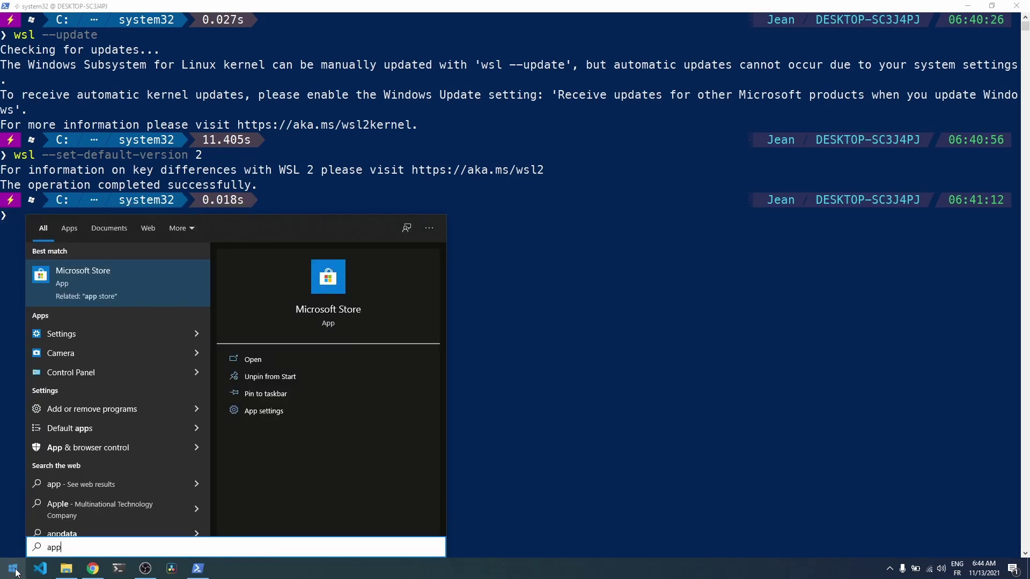
pyautogui.click(66, 292)
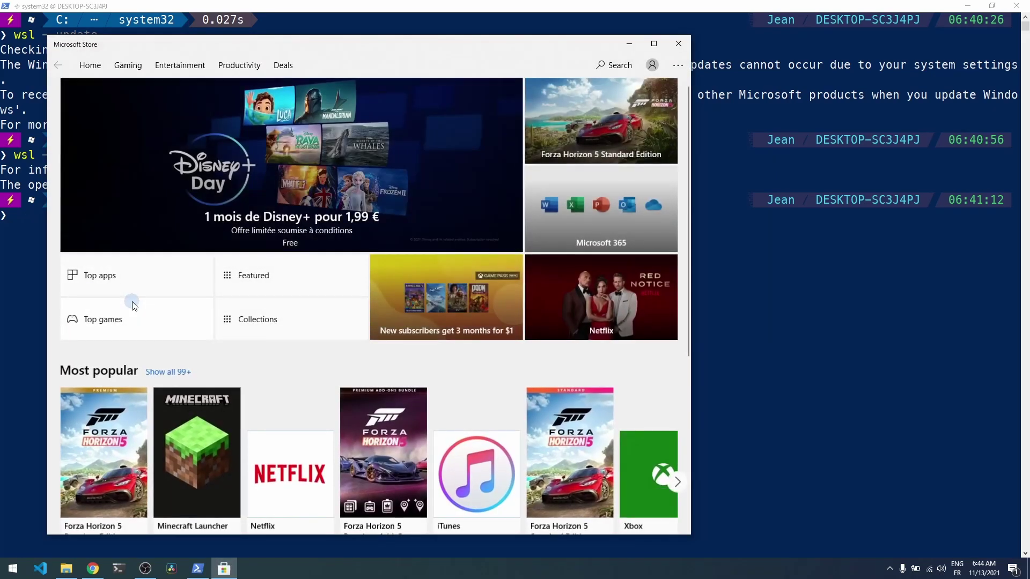
pyautogui.click(617, 65)
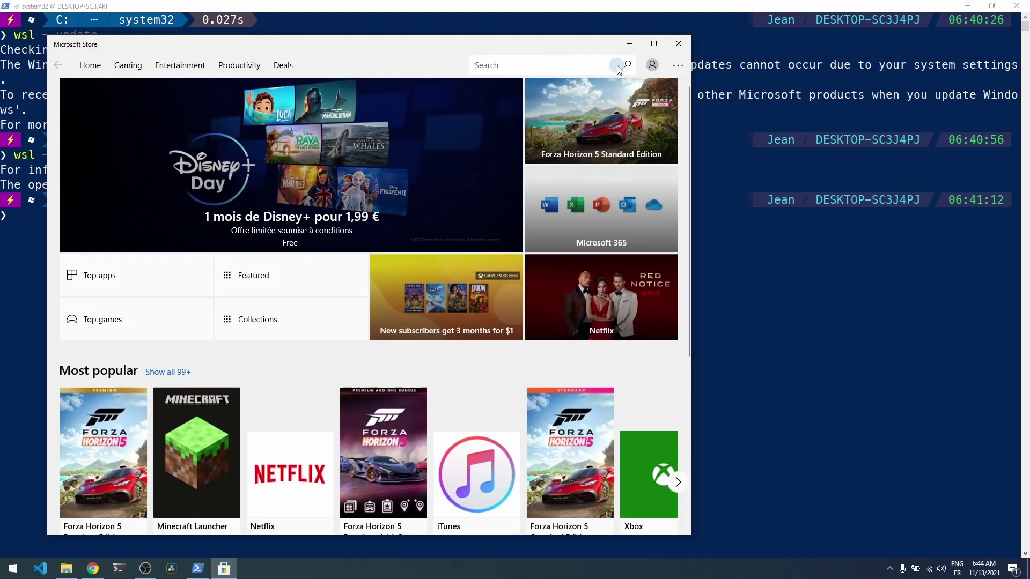
pyautogui.write('kali')
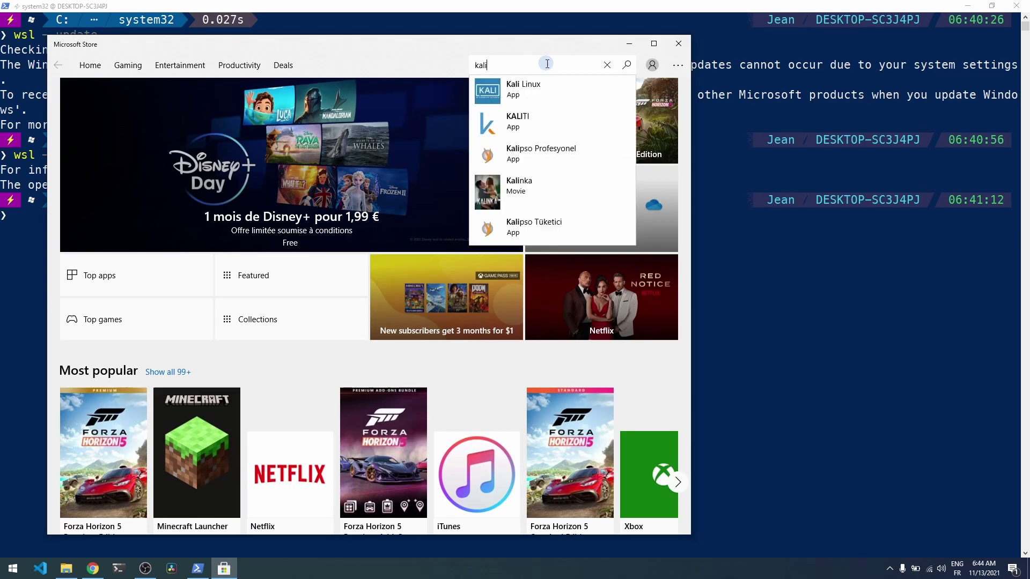
pyautogui.press('Return')
pyautogui.click(76, 245)
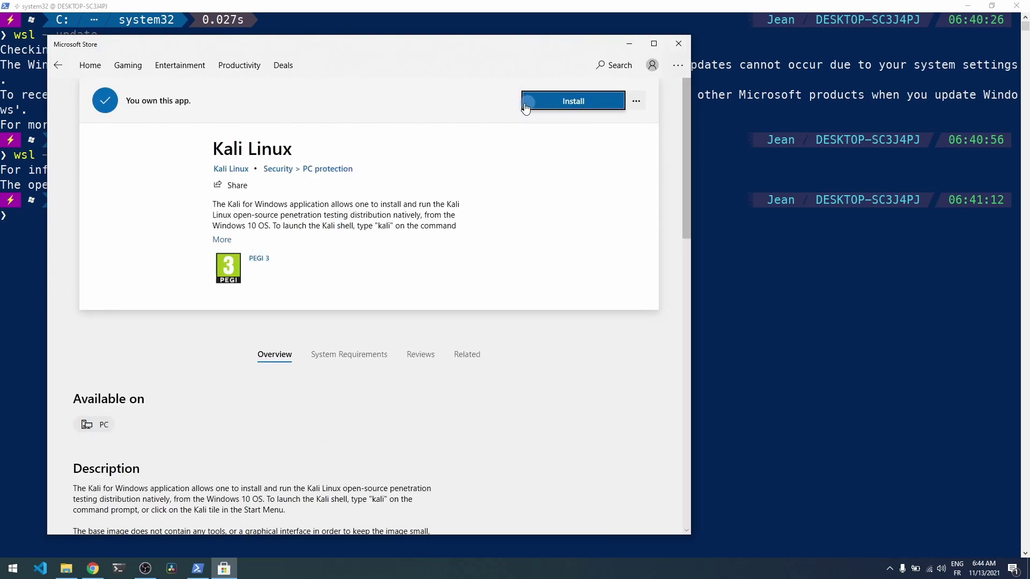
pyautogui.click(567, 105)
pyautogui.click(565, 108)
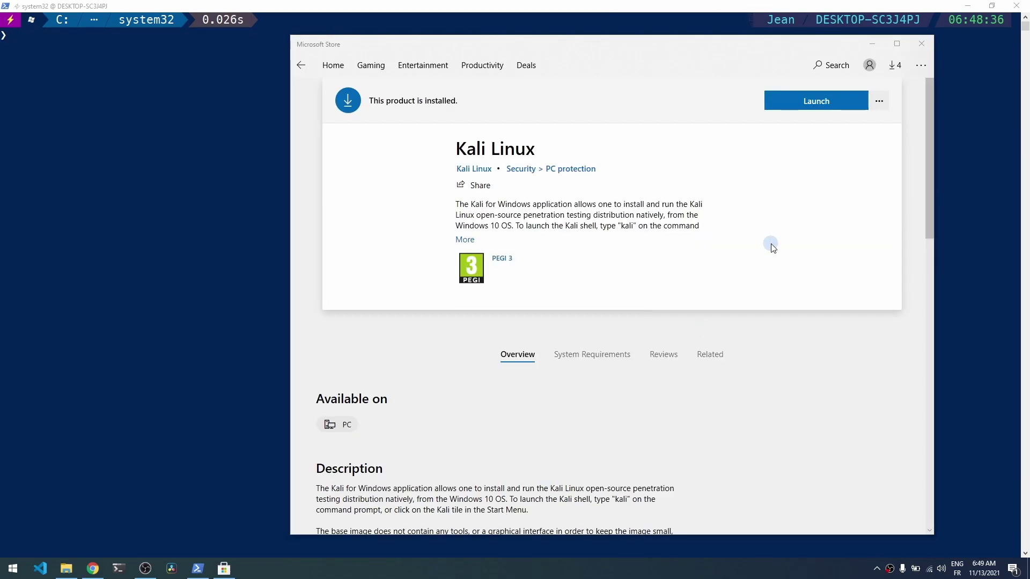
# Launch Kali Linux and set up a new UNIX username with a confirmed password
pyautogui.click(805, 109)
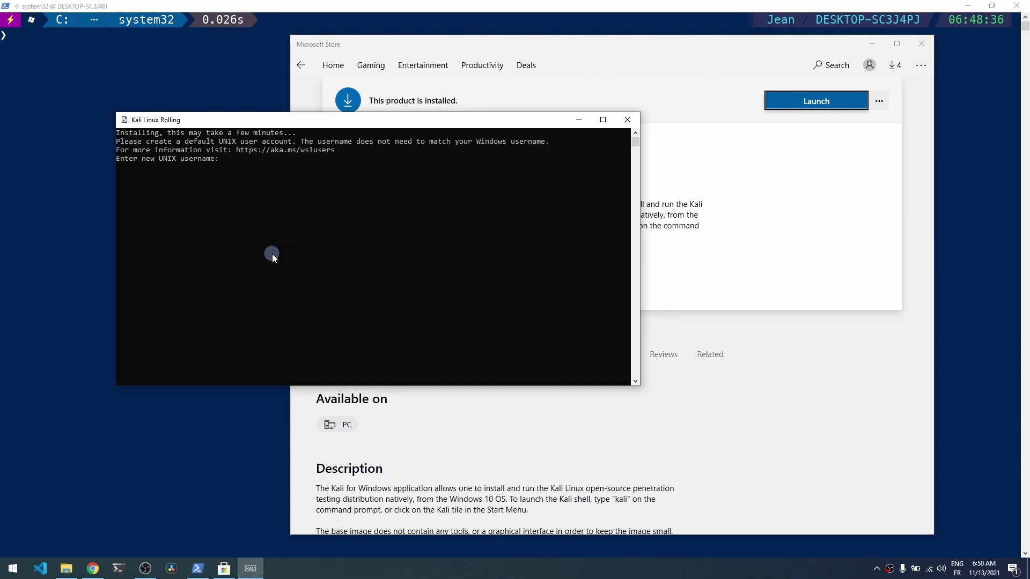
pyautogui.write('john')
pyautogui.press('Return')
pyautogui.press('Return')
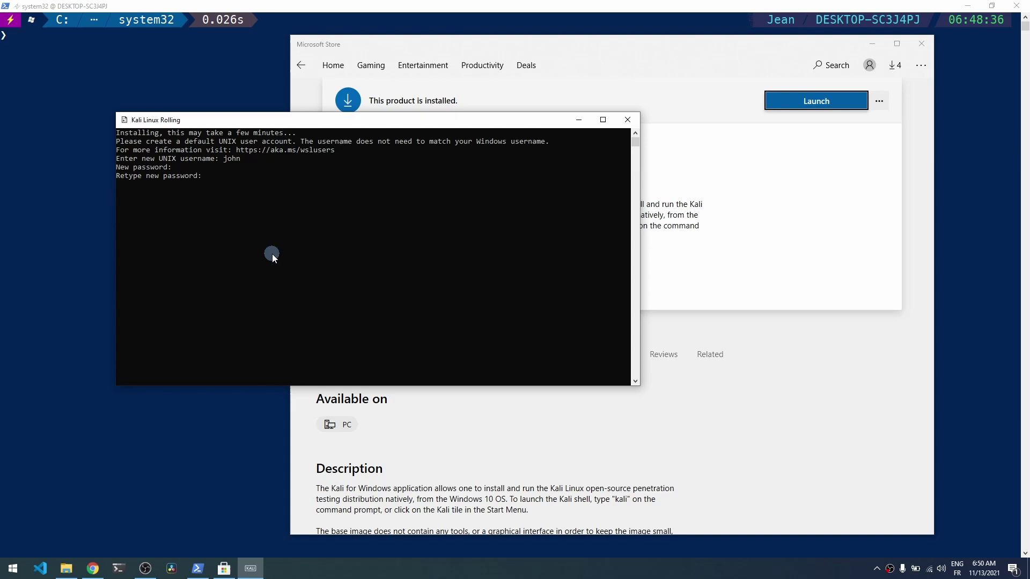
pyautogui.press('Return')
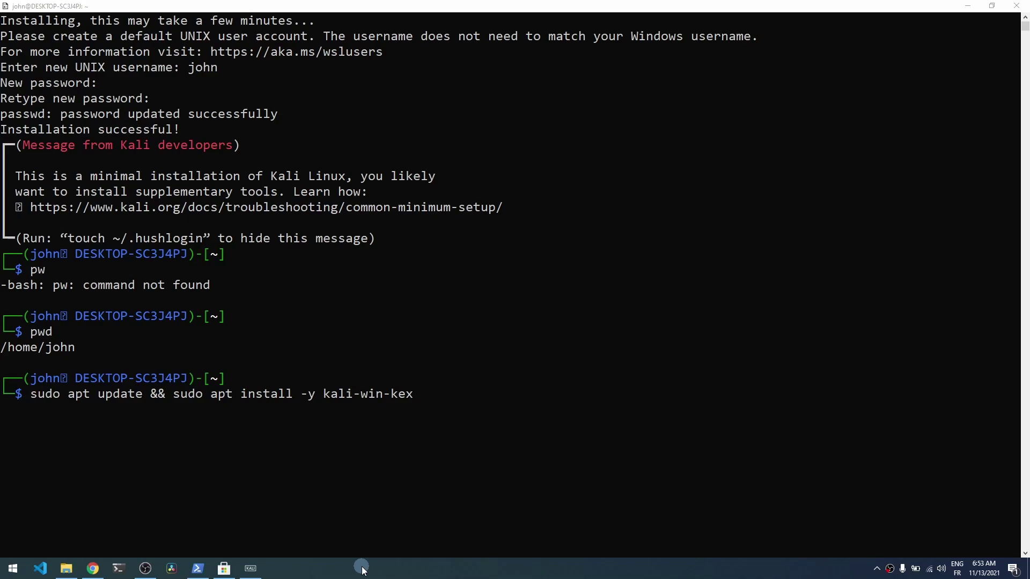
# Run sudo apt update && sudo apt install -y kali-win-kex with the sudo password
pyautogui.click(478, 397)
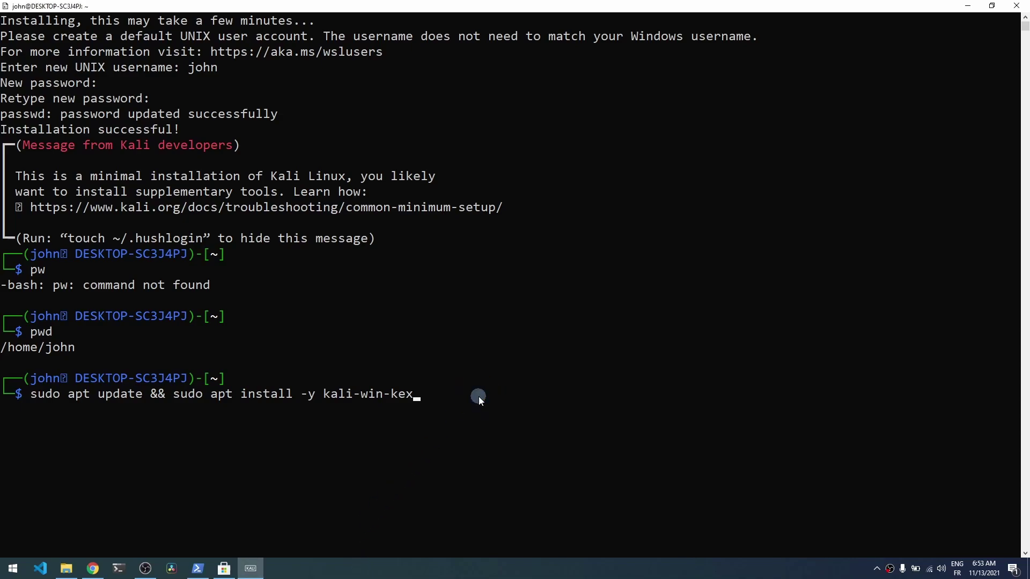
pyautogui.press('Return')
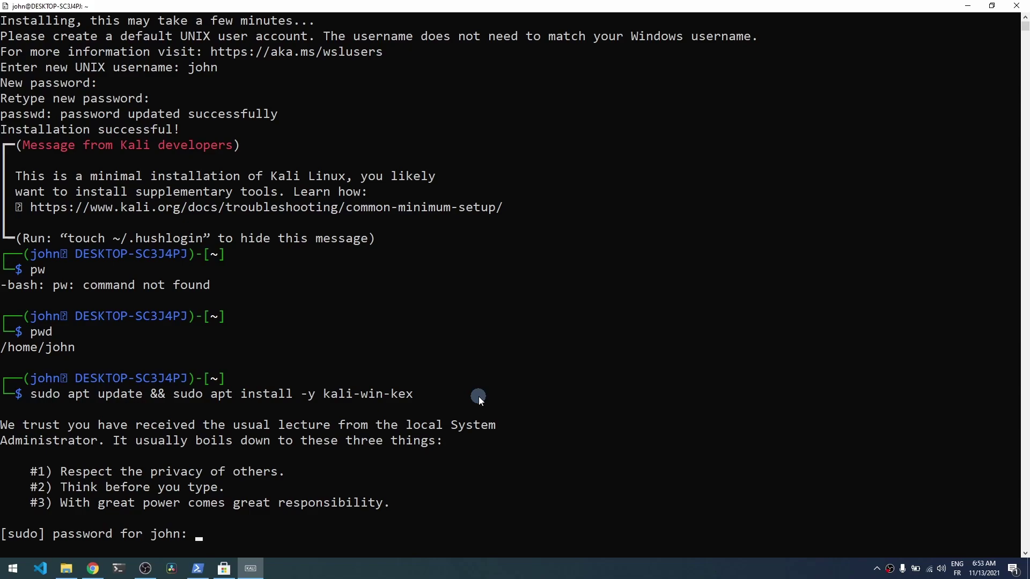
pyautogui.press('Return')
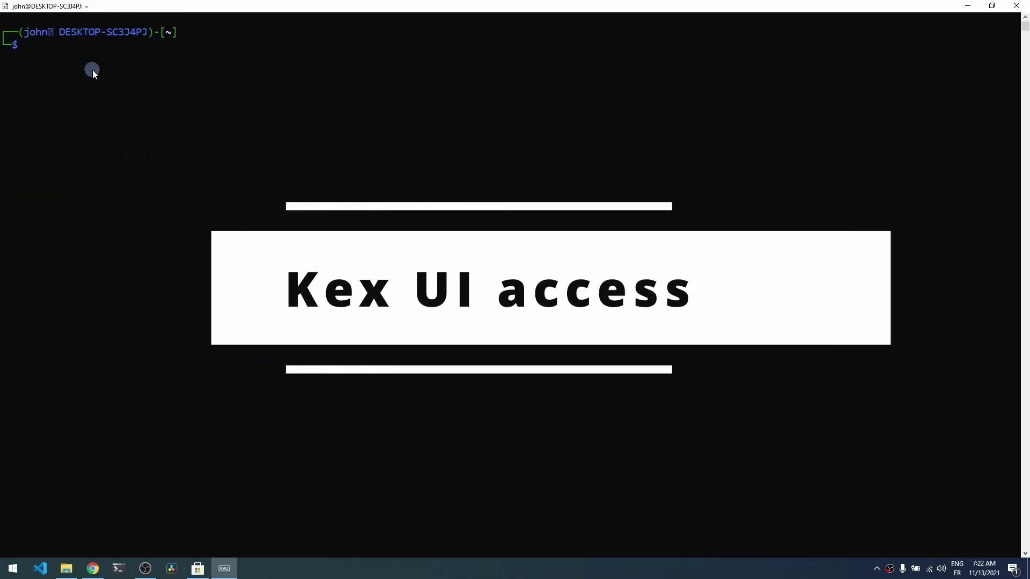
pyautogui.write('kex')
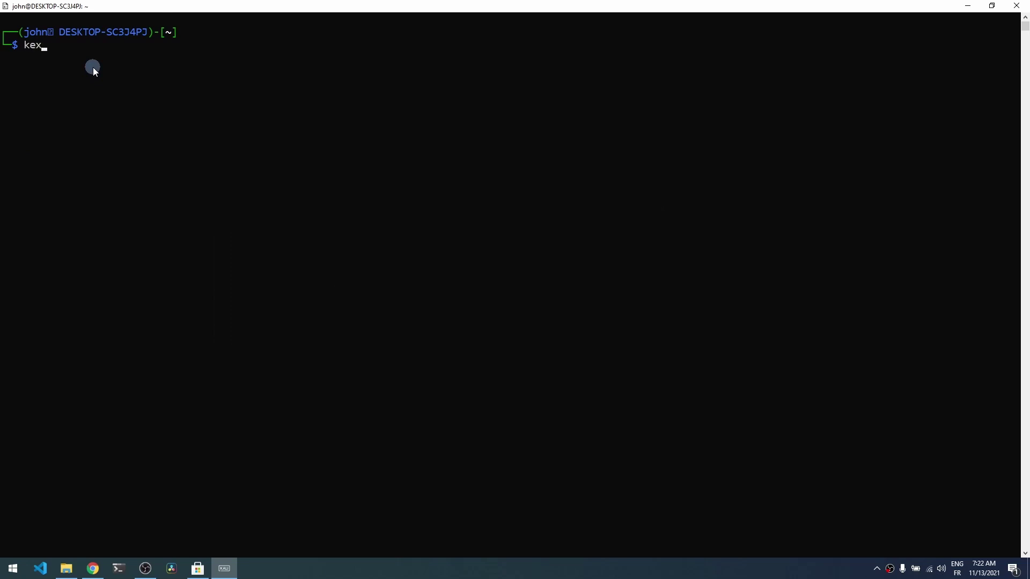
# Run kex in the Kali console to bring up the Xfce desktop
pyautogui.press('Return')
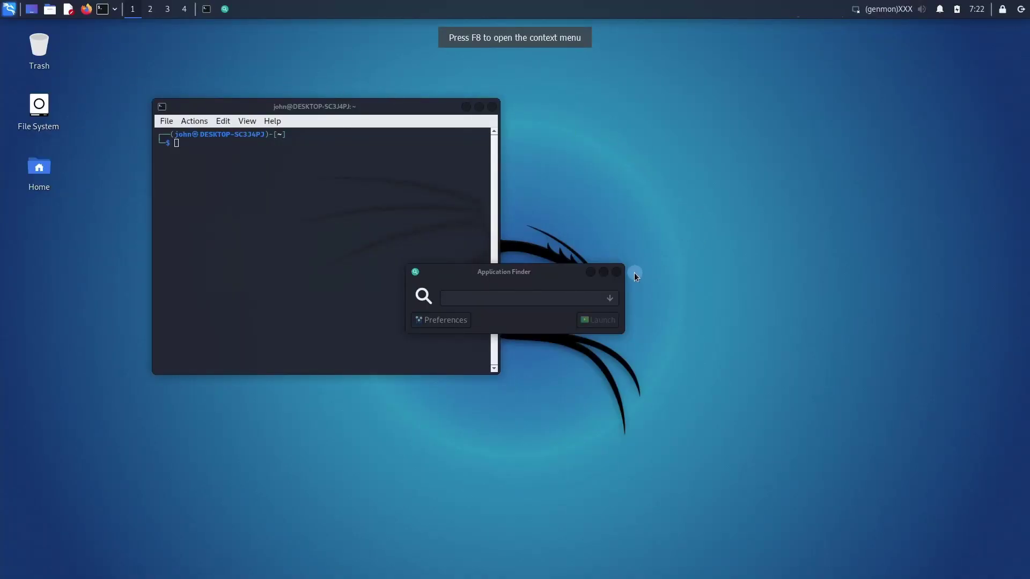
# Close Application Finder, move the terminal right, browse the Whisker menu, and press F8
pyautogui.click(619, 271)
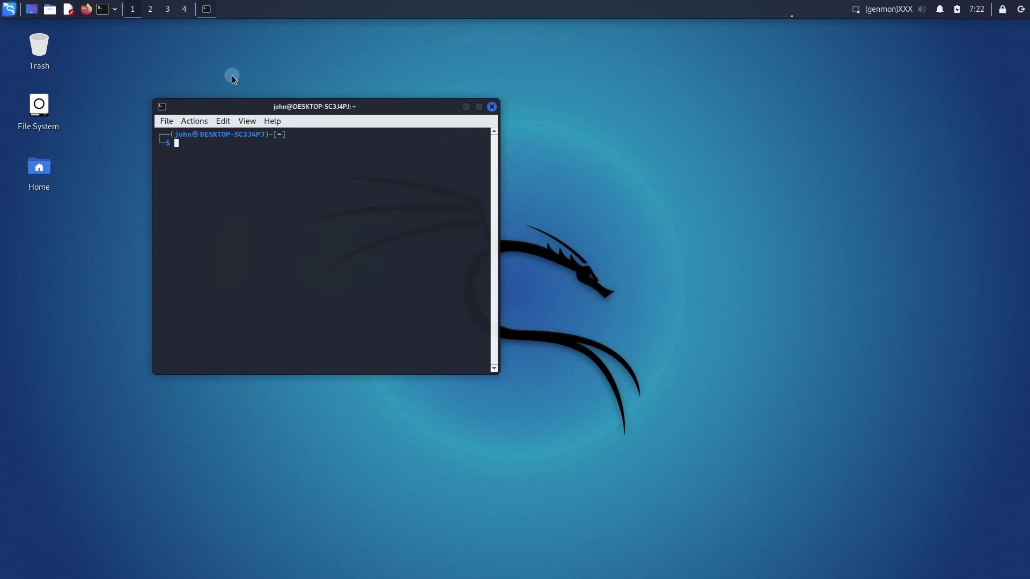
pyautogui.moveTo(302, 107); pyautogui.dragTo(321, 102)
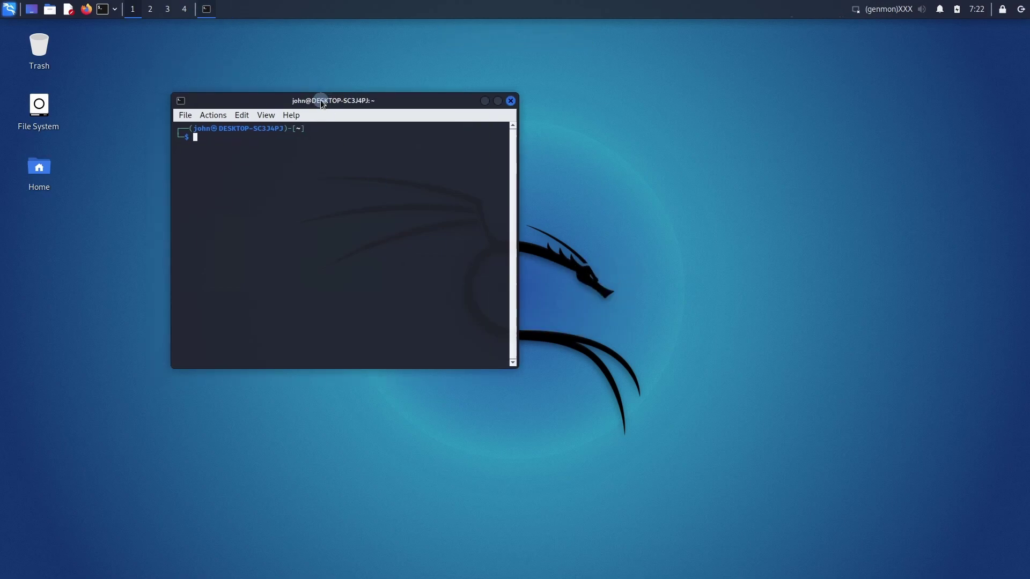
pyautogui.click(9, 9)
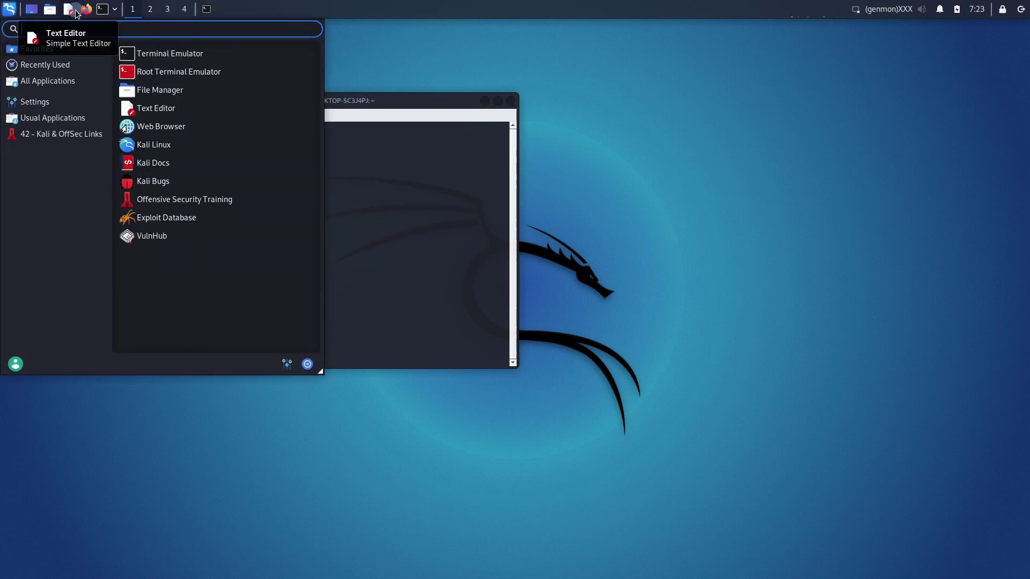
pyautogui.click(411, 60)
pyautogui.moveTo(443, 100); pyautogui.dragTo(484, 97)
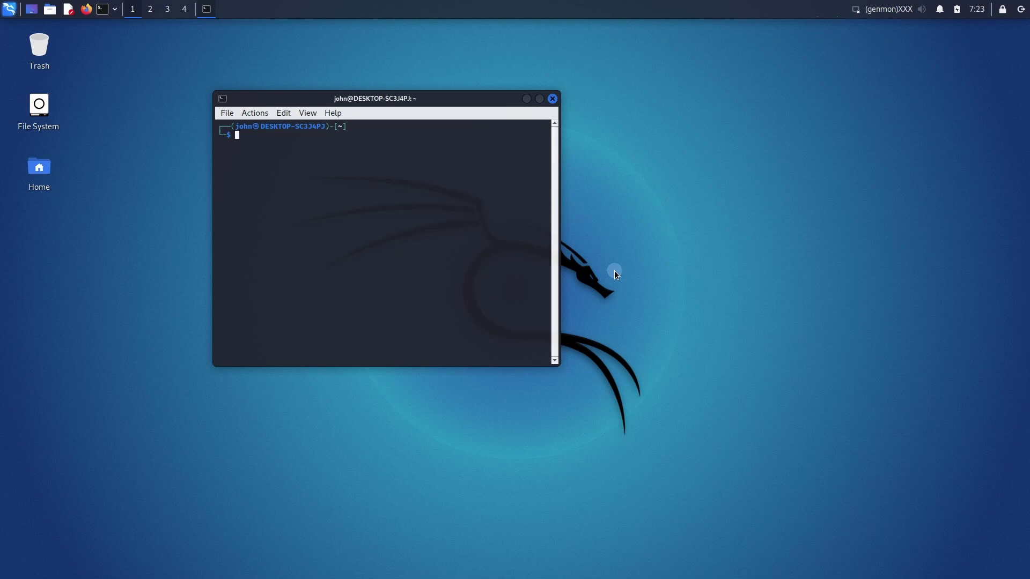
pyautogui.press('F8')
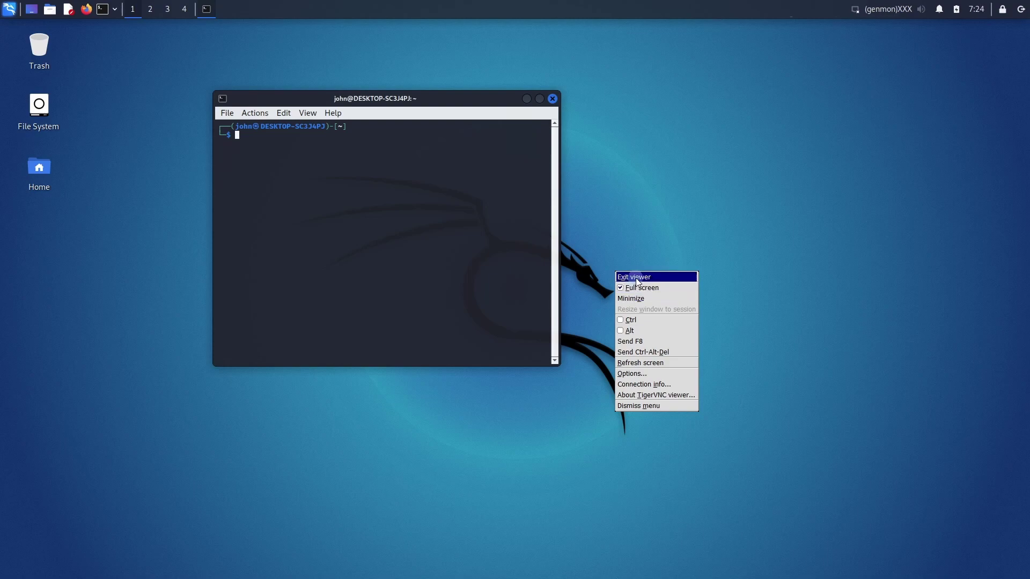
# Dismiss the TigerVNC menu and log out of the Kali Xfce session
pyautogui.click(665, 219)
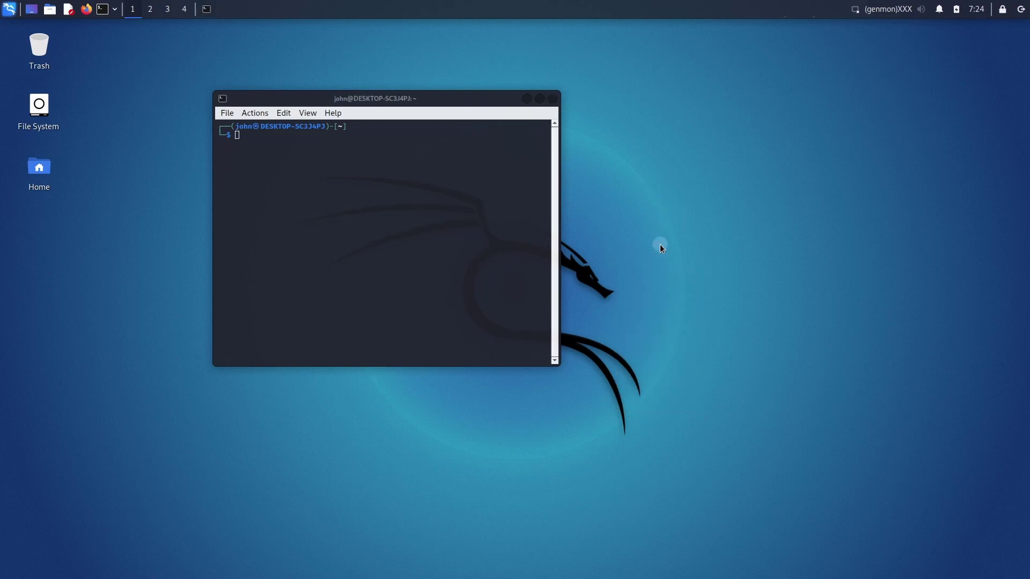
pyautogui.click(1021, 9)
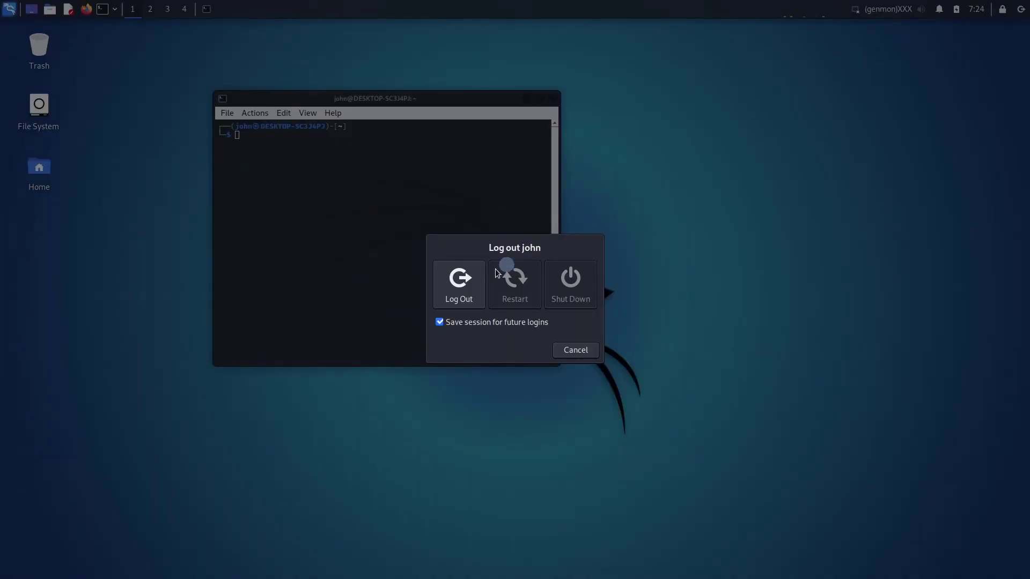
pyautogui.click(463, 289)
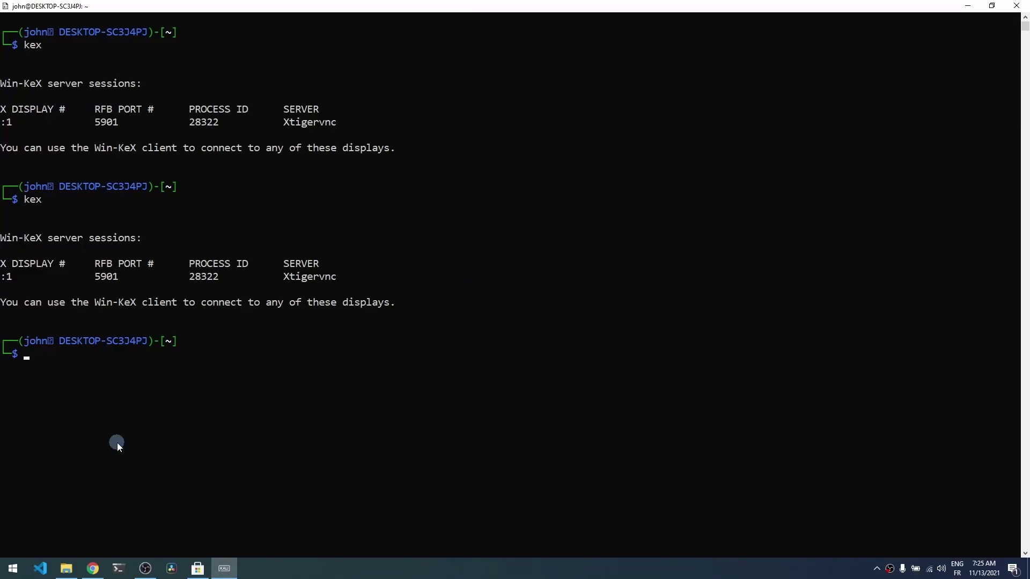